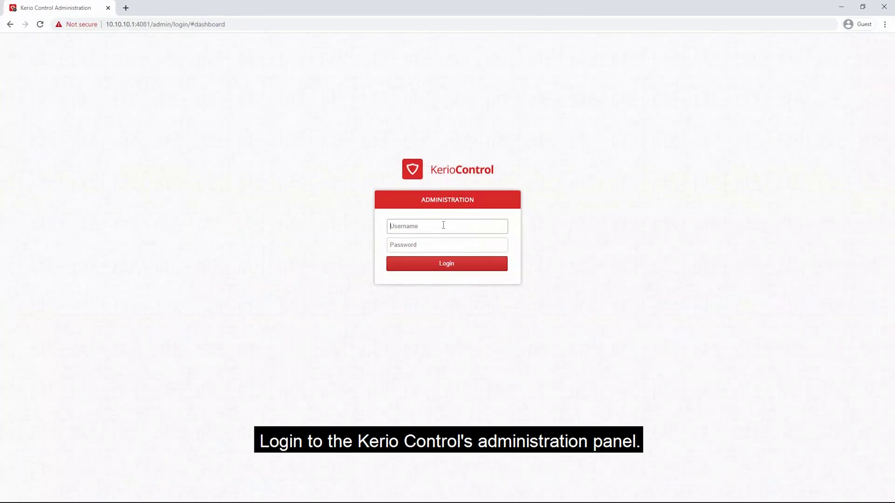
Log in to the Kerio Control administration panel with the admin username and password
type("Admin")
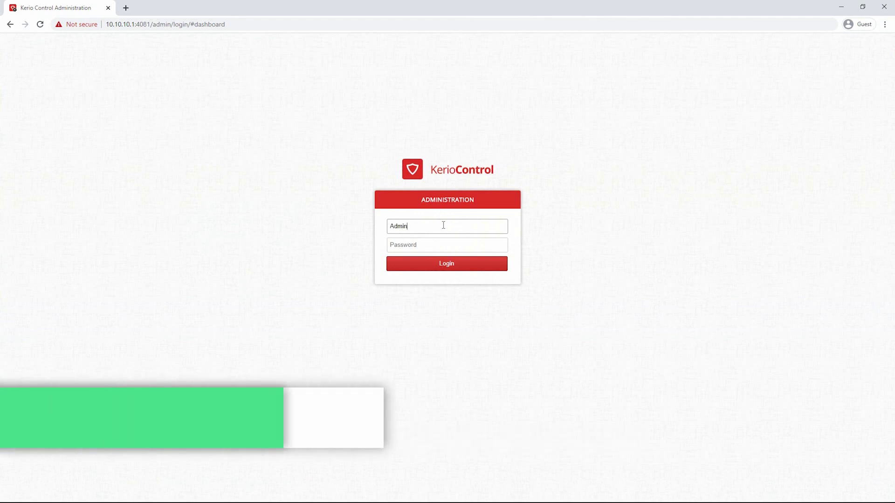
key("Tab")
type("••••••••••")
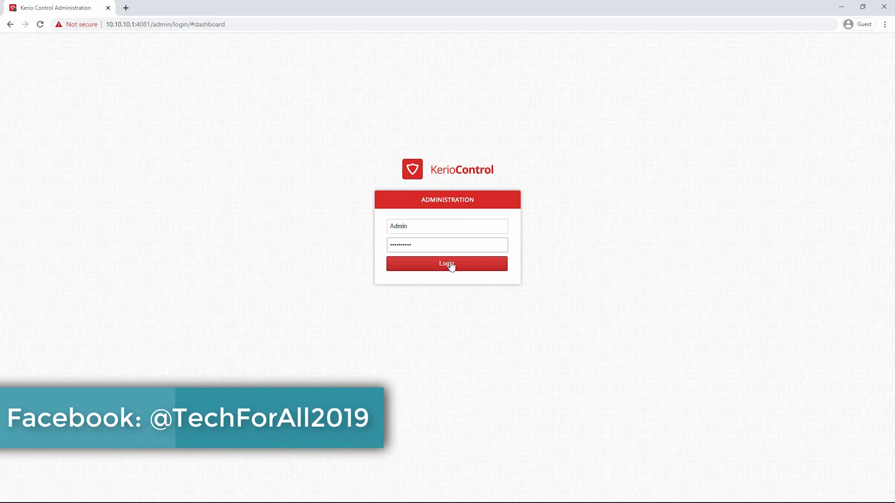
left_click(451, 265)
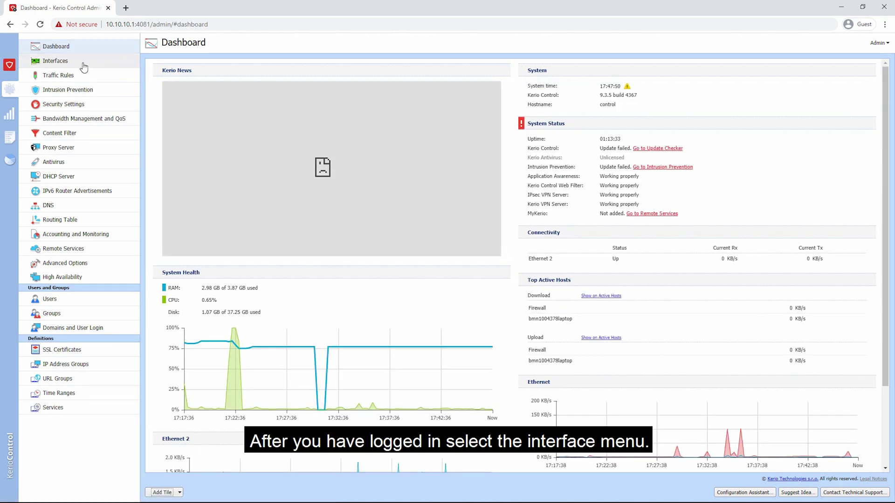
Go to Interfaces and set Internet connectivity to A Single Internet Link
left_click(84, 65)
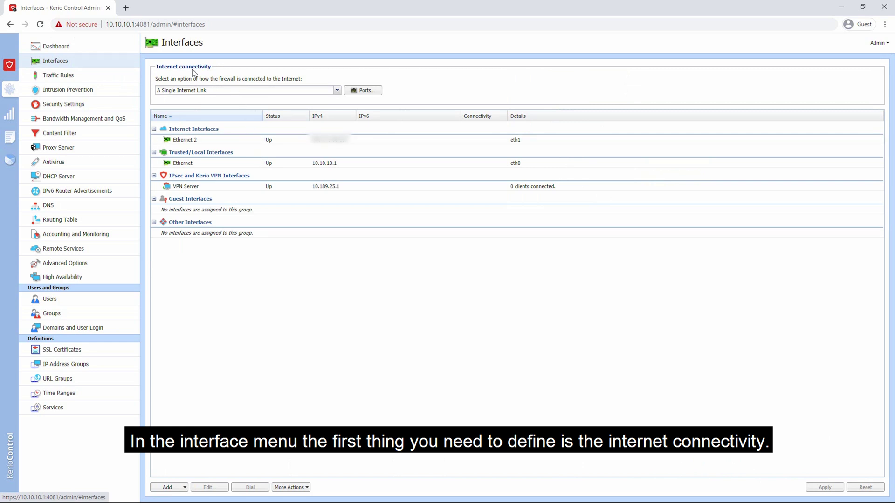
left_click(216, 91)
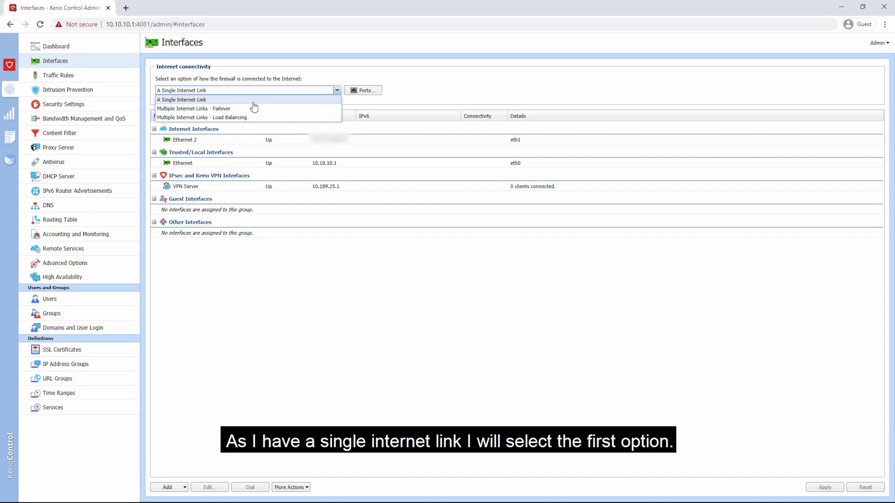
left_click(254, 100)
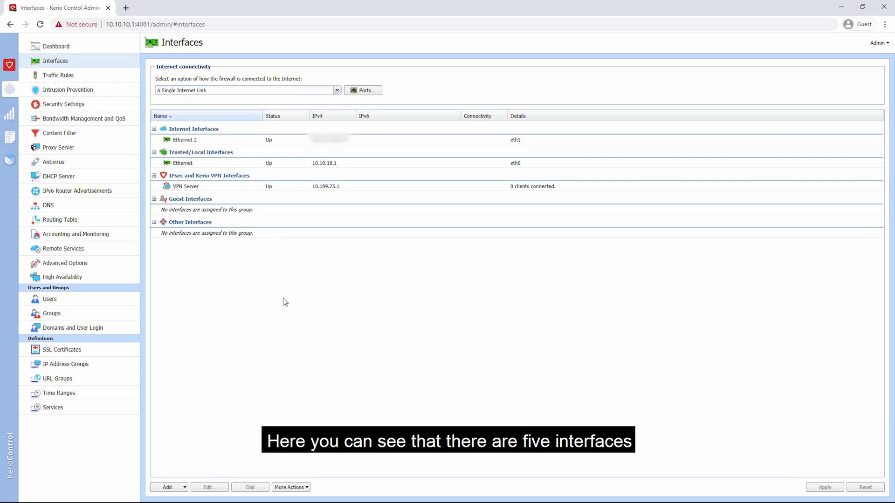
Look over the Ethernet 2, Ethernet, VPN Server and Other Interfaces rows, then select Ethernet 2
left_click(205, 139)
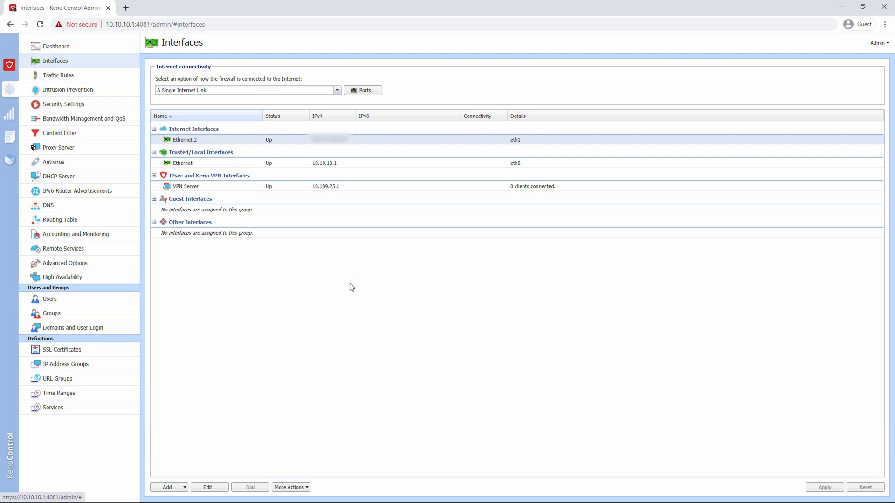
left_click(205, 163)
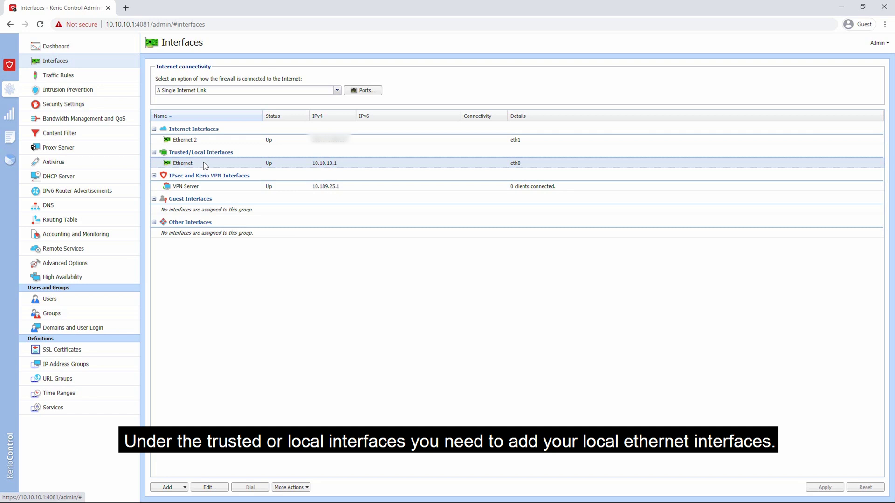
left_click(204, 187)
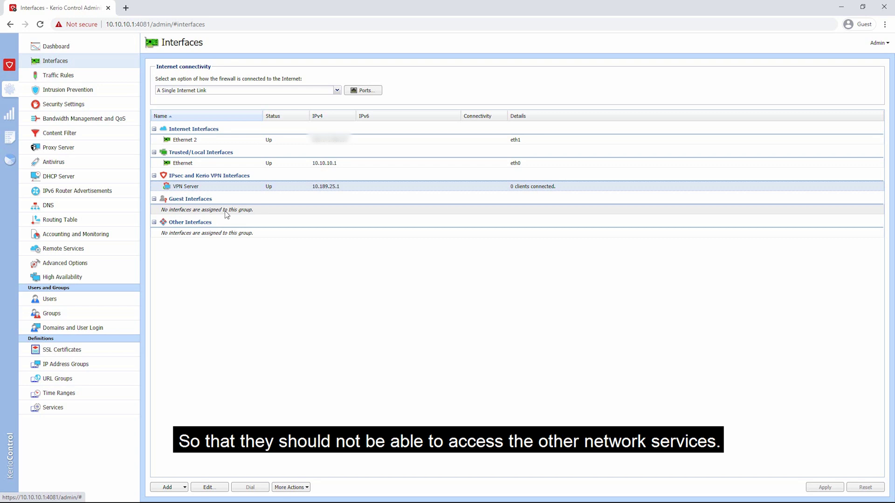
left_click(223, 233)
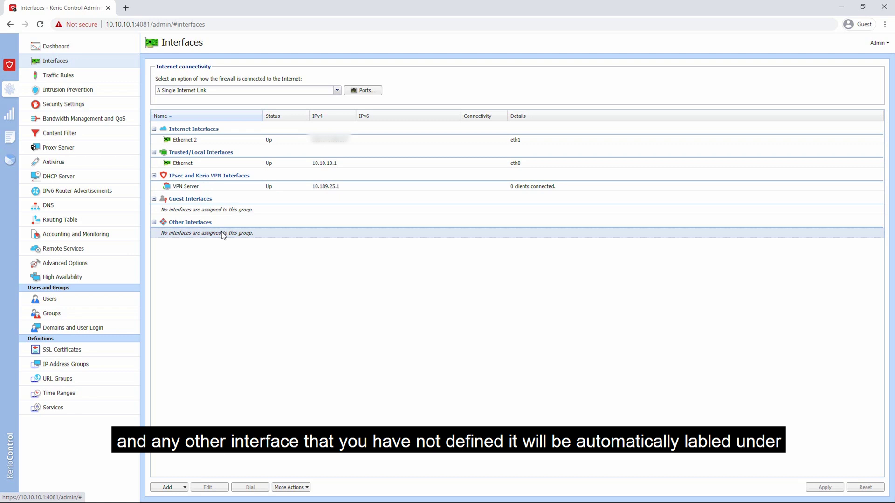
left_click(202, 224)
left_click(201, 225)
left_click(204, 140)
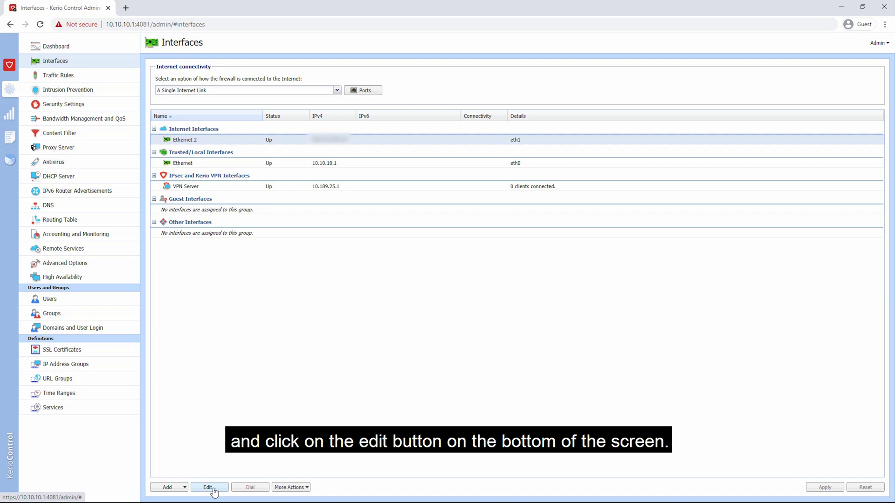
Edit Ethernet 2, rename it to 'Internet Connection', and check the Interface Group options
left_click(213, 488)
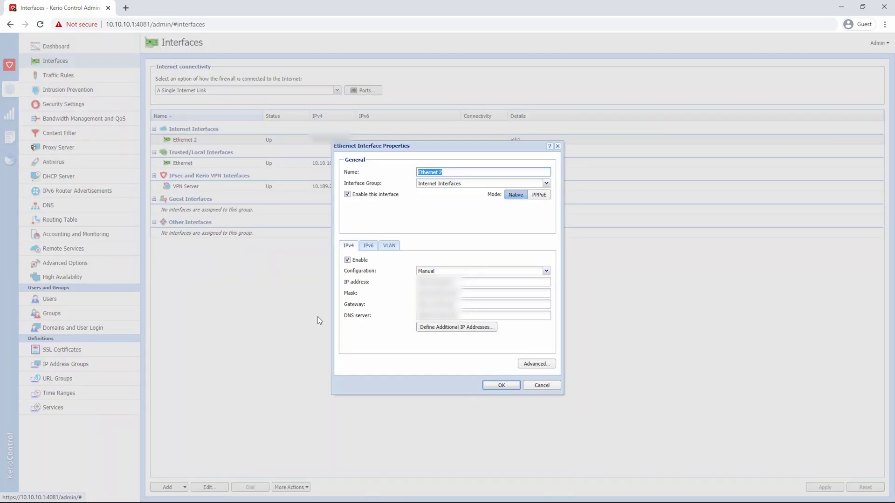
left_click(445, 173)
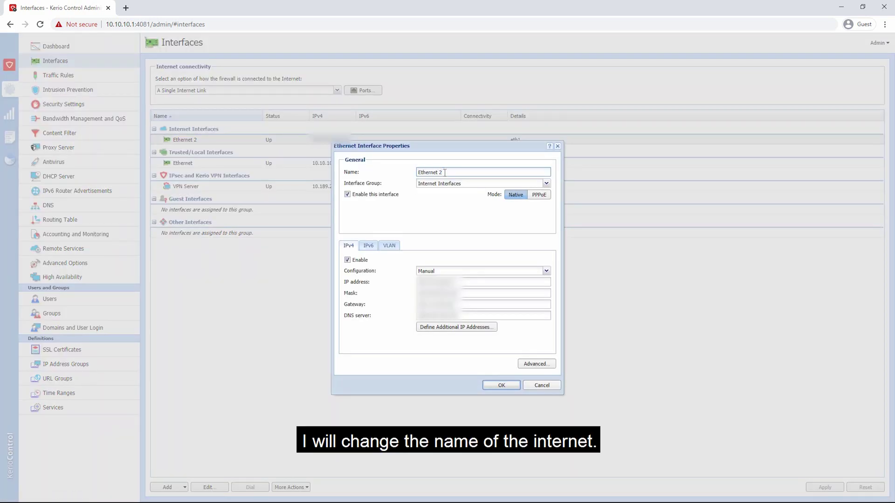
key("ctrl+a")
key("BackSpace")
type("Internt")
key("BackSpace")
key("BackSpace")
type("net Connection")
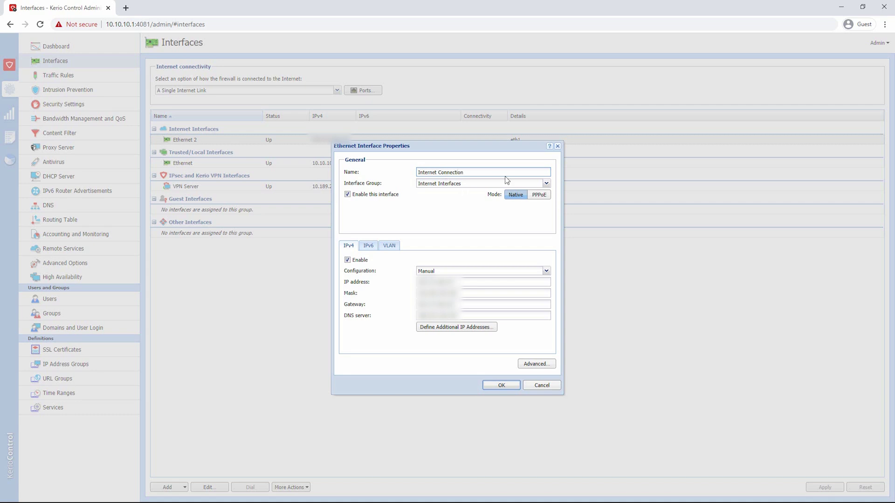
left_click(530, 182)
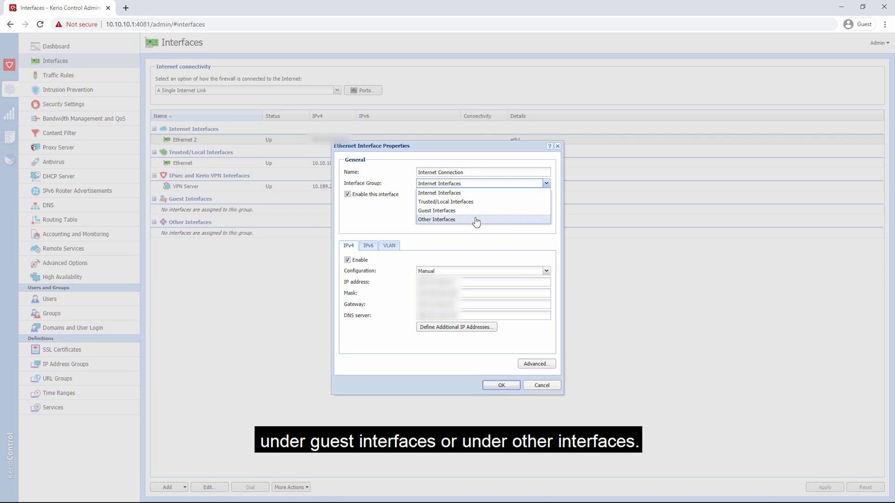
Keep the Internet Interfaces group and the interface enabled, and uncheck IPv6 Enable
left_click(479, 195)
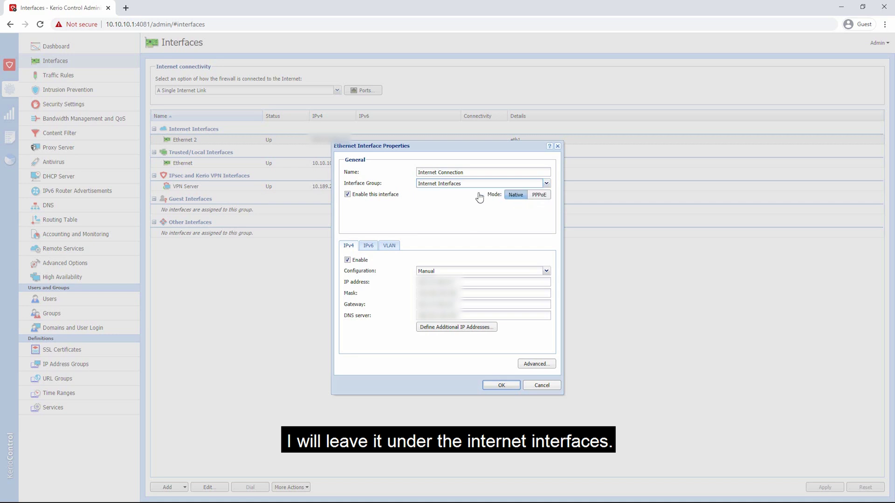
left_click(348, 195)
left_click(347, 196)
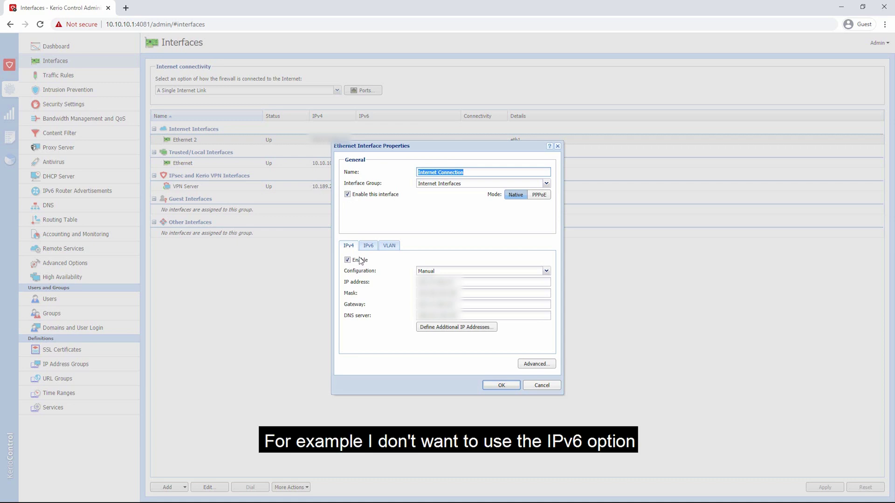
left_click(369, 247)
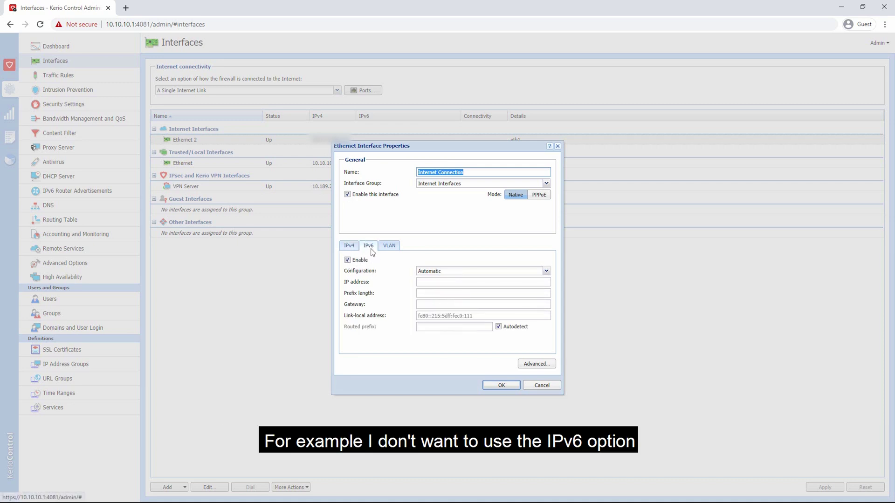
left_click(348, 260)
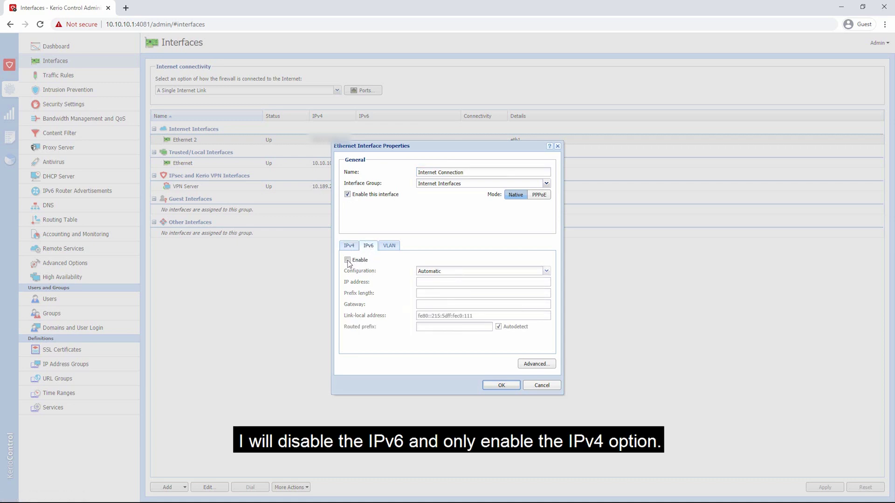
left_click(348, 247)
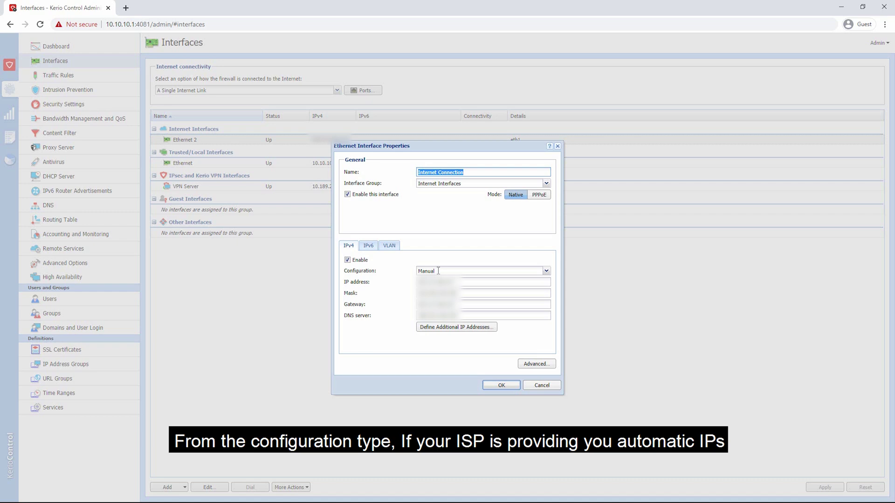
Switch the IPv4 configuration to Automatic, then back to Manual
left_click(438, 271)
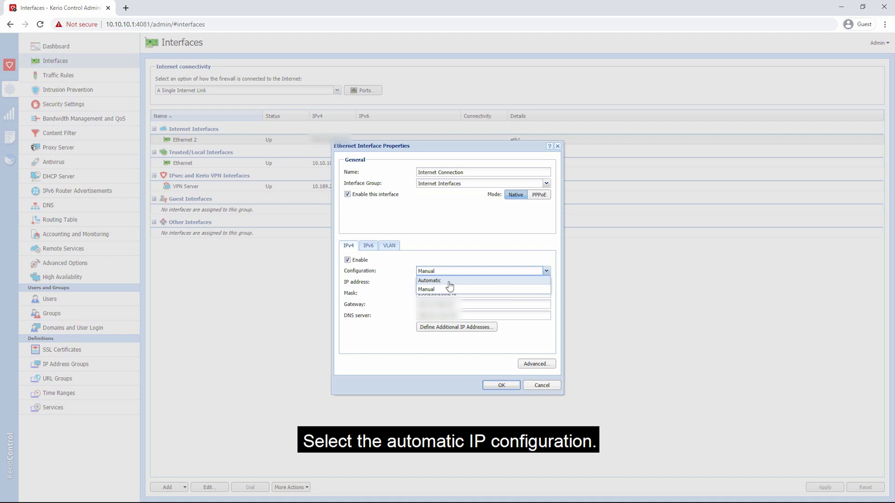
left_click(449, 282)
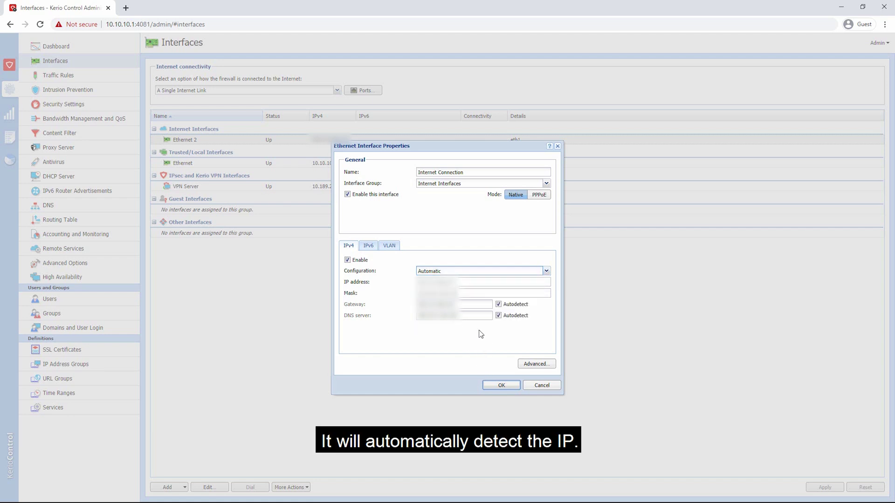
left_click(452, 271)
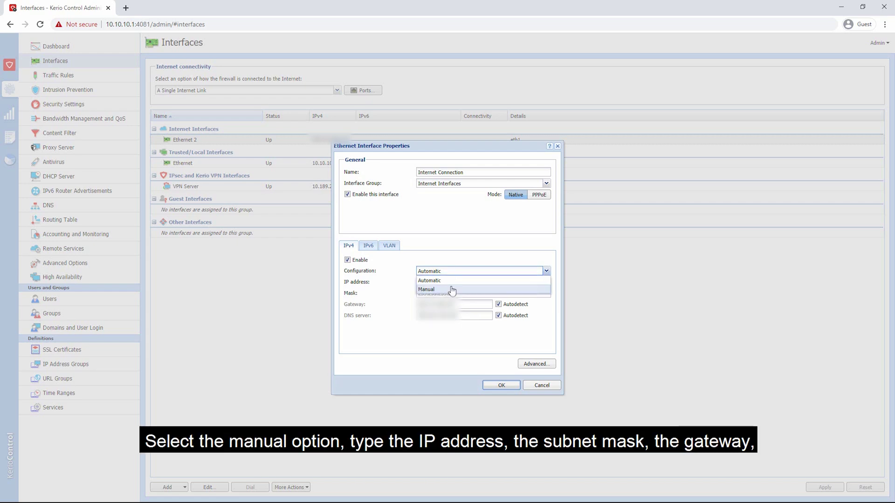
left_click(452, 290)
Review the IPv4 address, subnet mask, gateway and DNS server fields
left_click(465, 284)
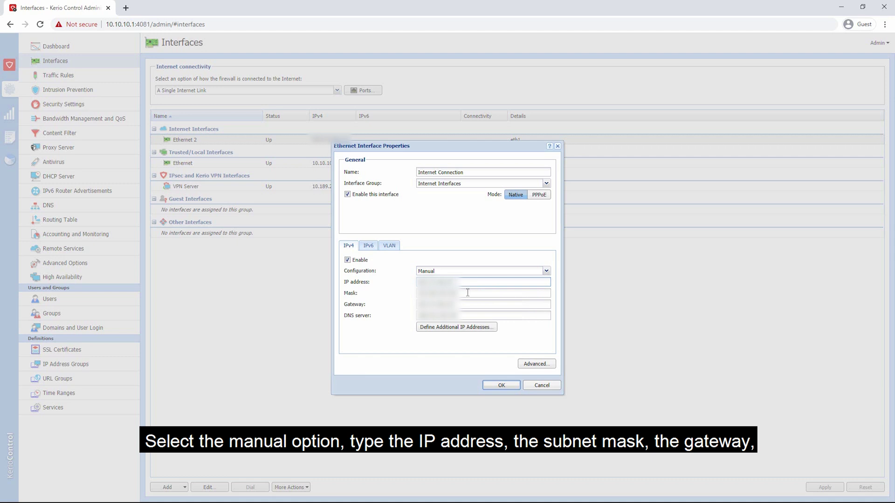
left_click(468, 294)
left_click(472, 305)
left_click(466, 317)
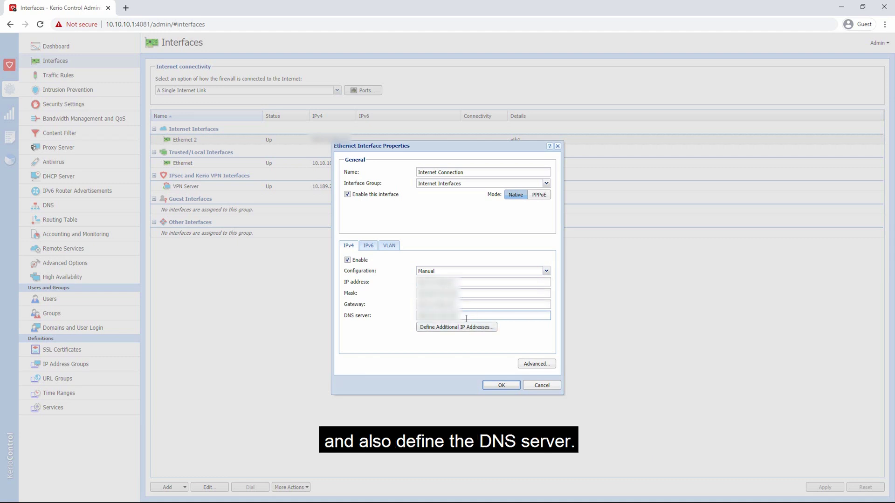
left_click(468, 334)
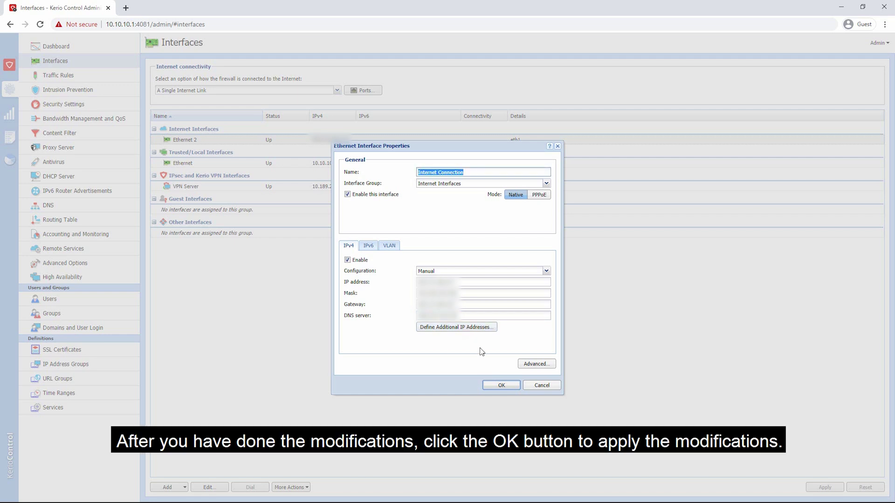
Save Internet Connection, then rename the trusted Ethernet interface to 'Local Connections'
left_click(502, 386)
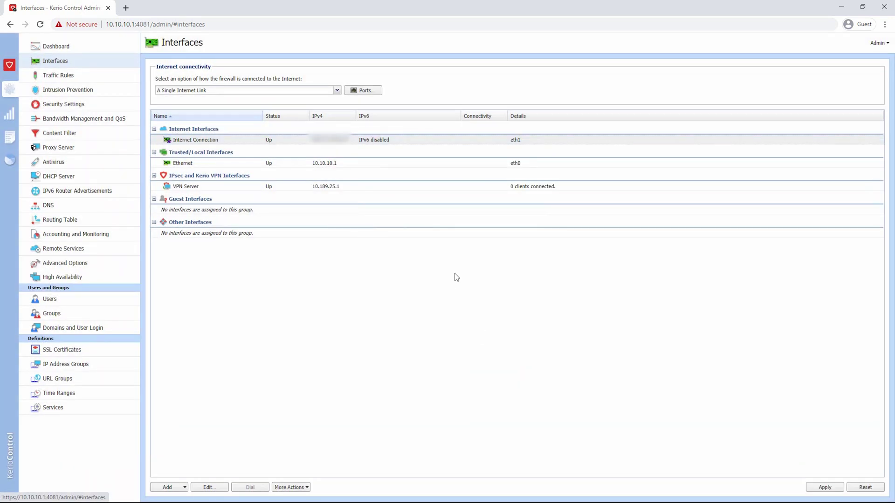
left_click(242, 167)
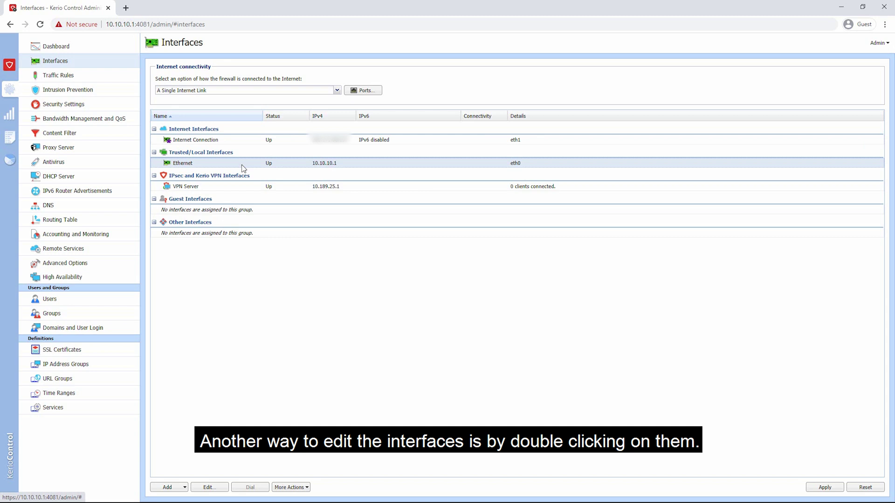
double_click(241, 168)
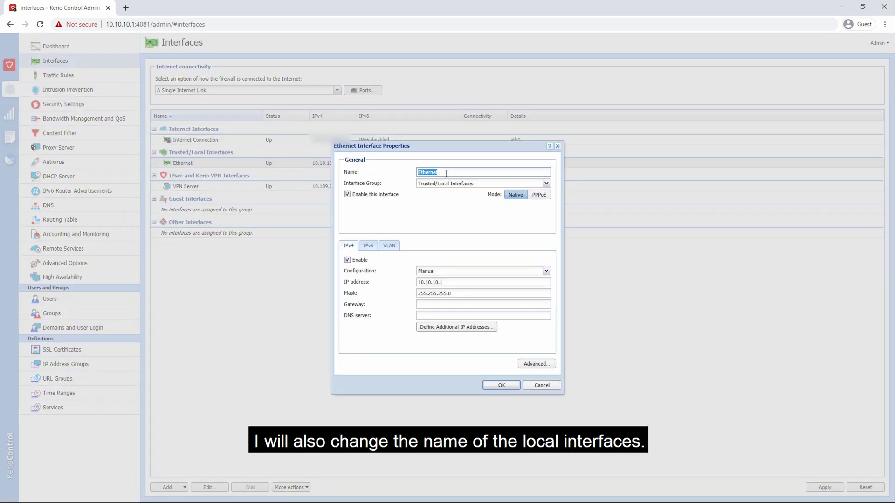
type("Local")
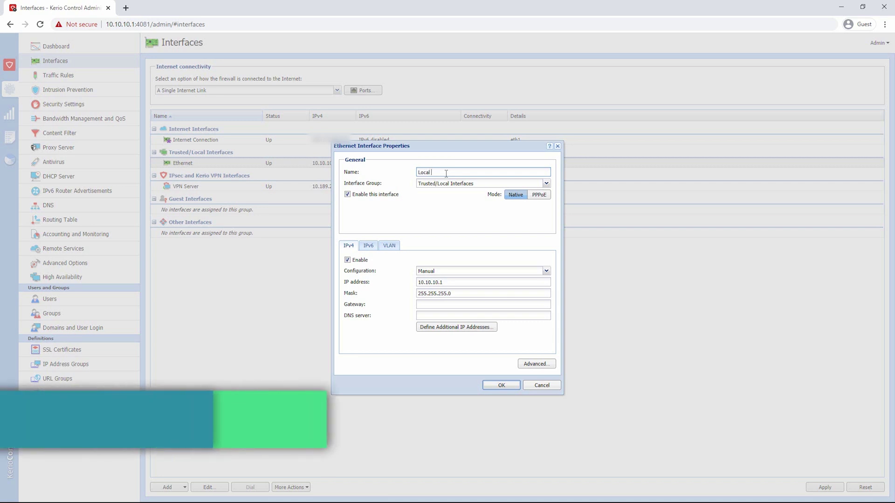
type(" Connections")
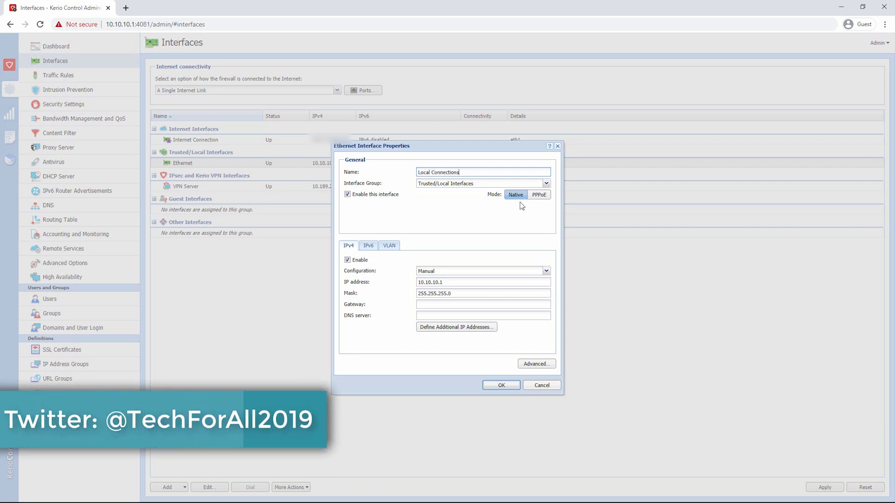
Disable IPv6 on Local Connections and save its properties
left_click(368, 246)
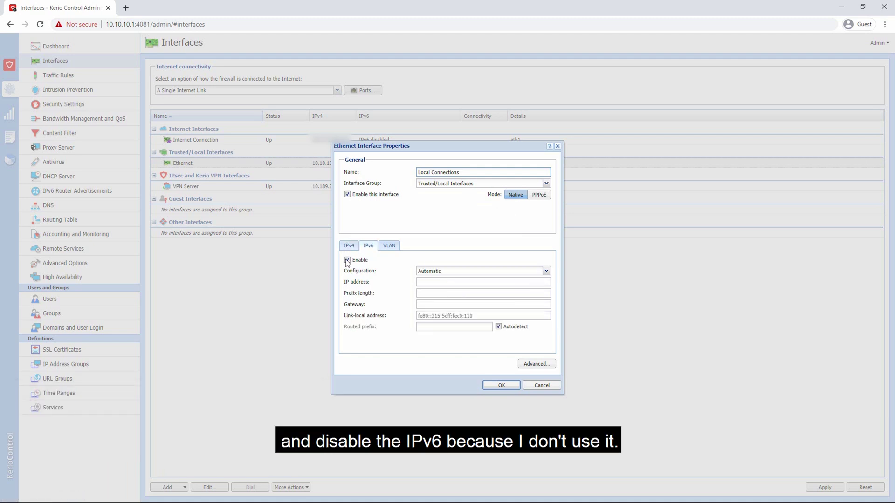
left_click(347, 260)
left_click(348, 246)
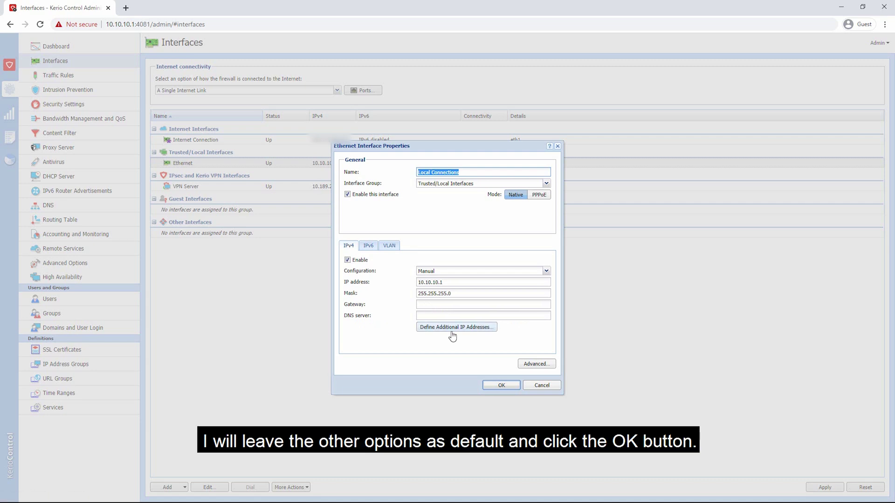
left_click(501, 386)
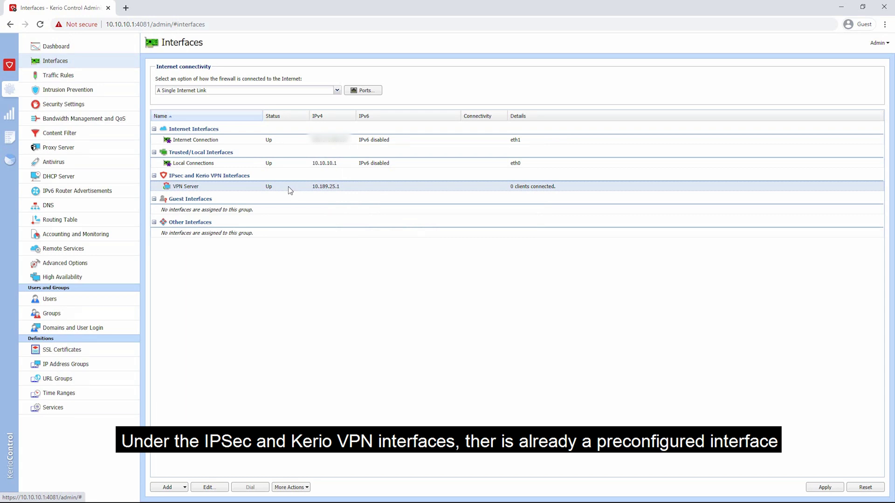
double_click(201, 187)
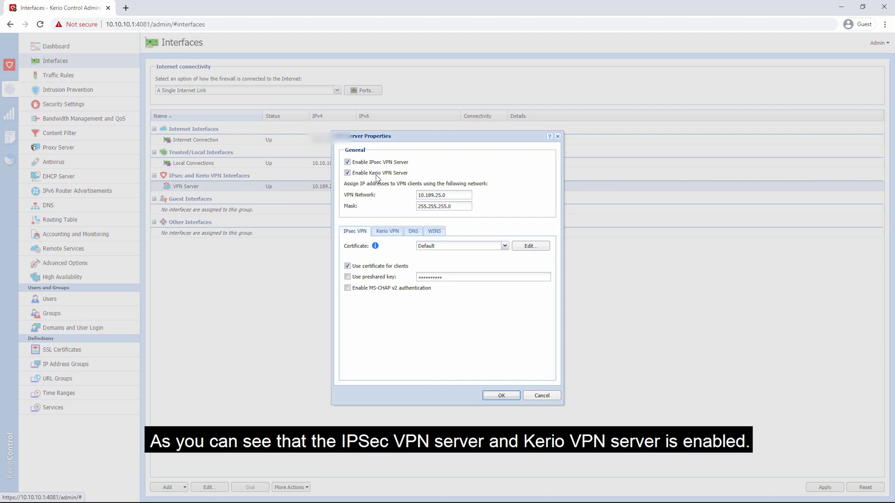
left_click(452, 195)
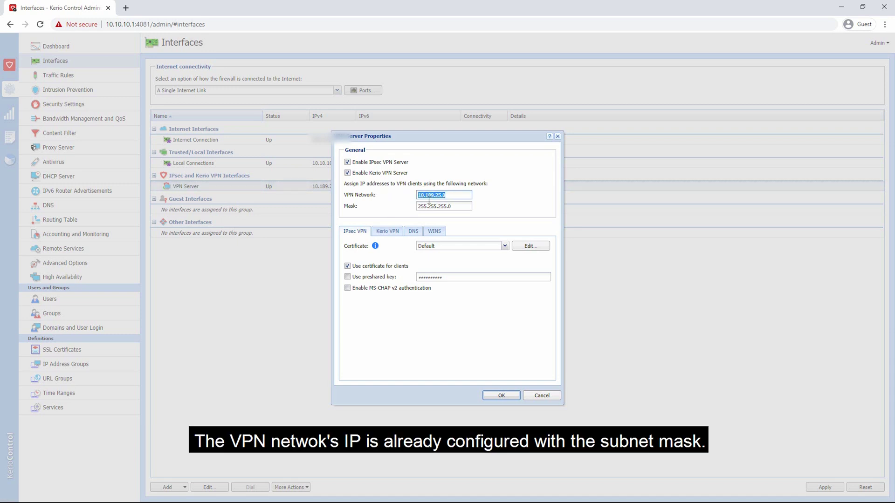
left_click(453, 207)
left_click(440, 246)
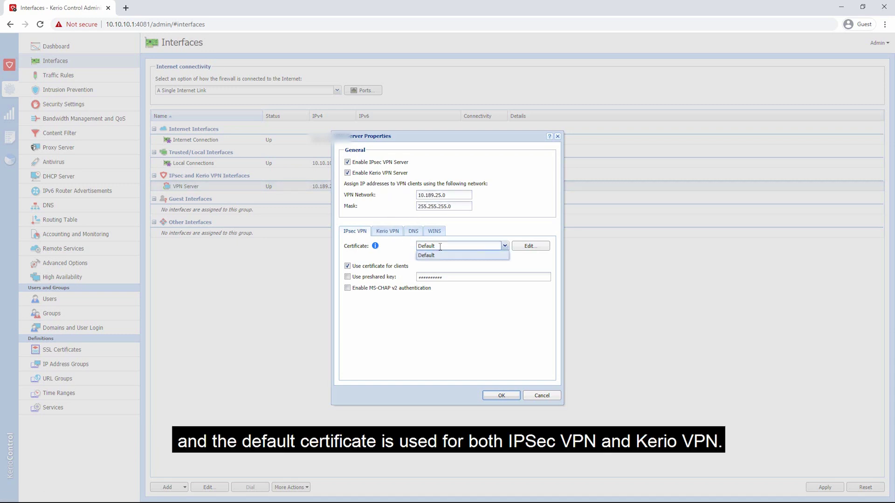
left_click(386, 232)
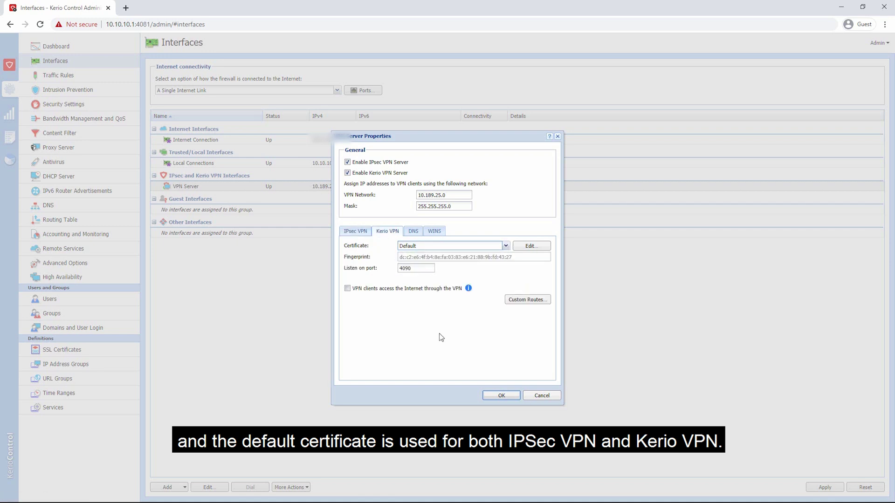
left_click(528, 302)
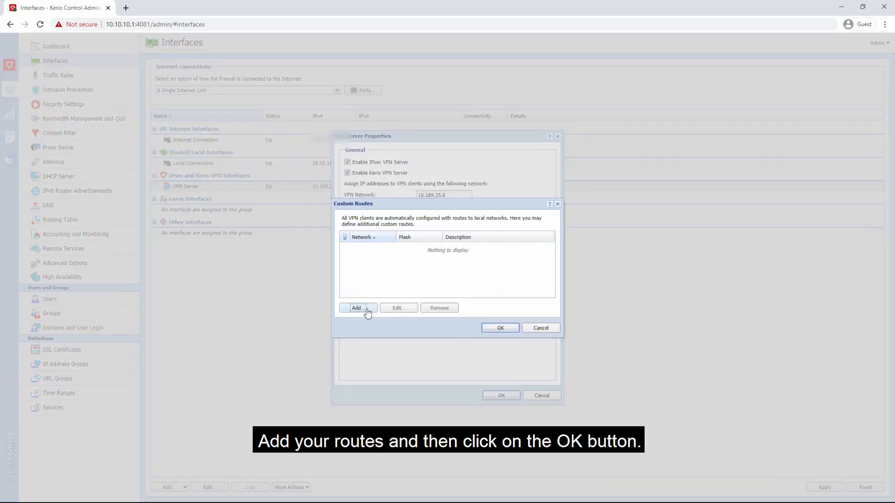
left_click(546, 330)
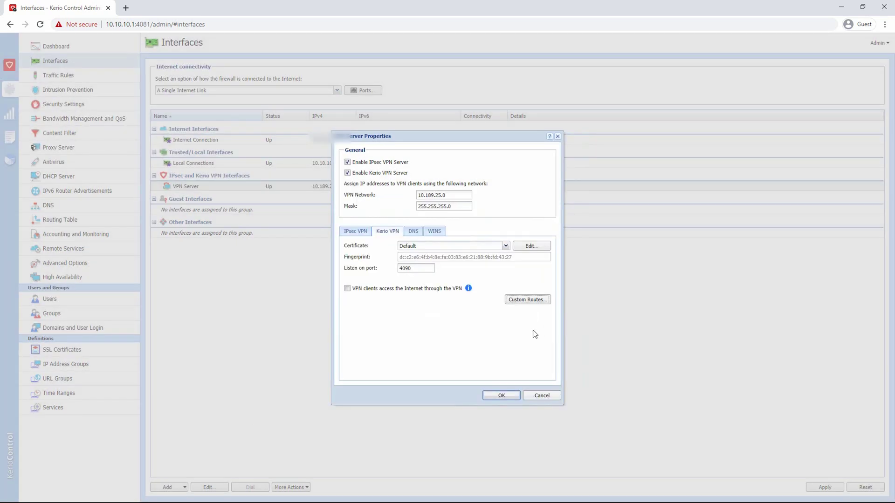
left_click(503, 396)
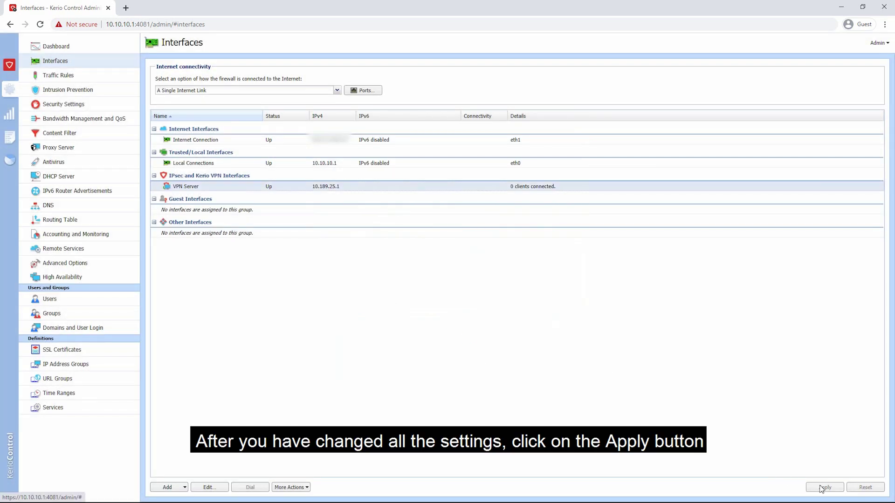
Apply the interface changes, then disable and re-enable Local Connections via More Actions
left_click(824, 488)
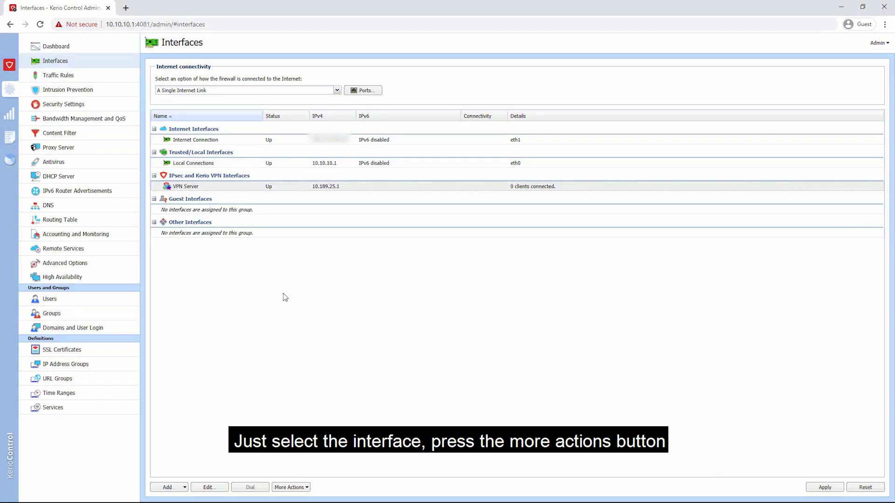
key("Up")
left_click(291, 487)
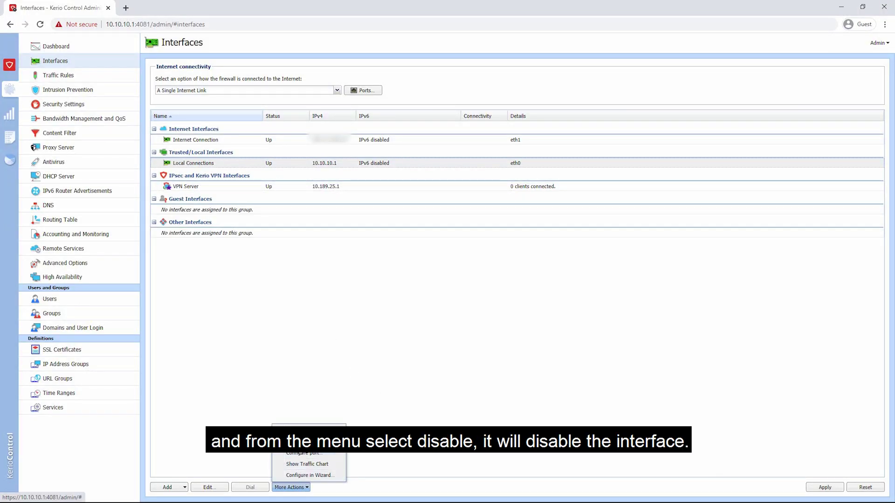
left_click(303, 441)
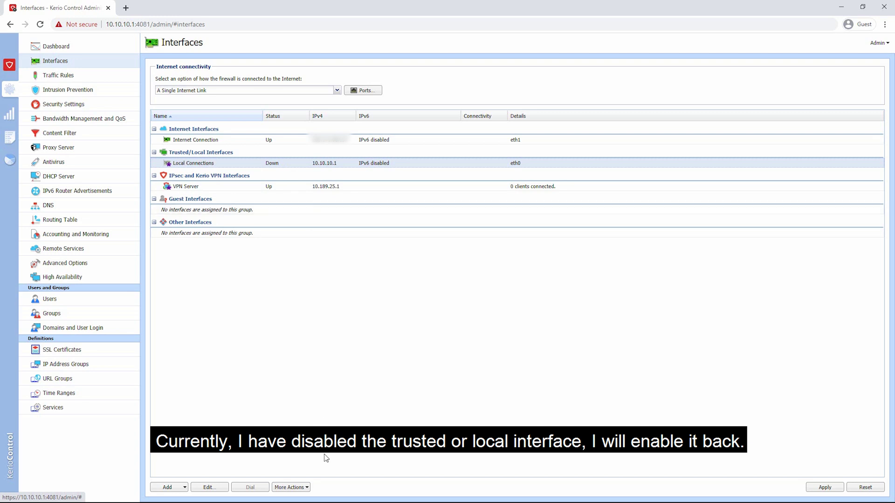
left_click(306, 487)
left_click(299, 442)
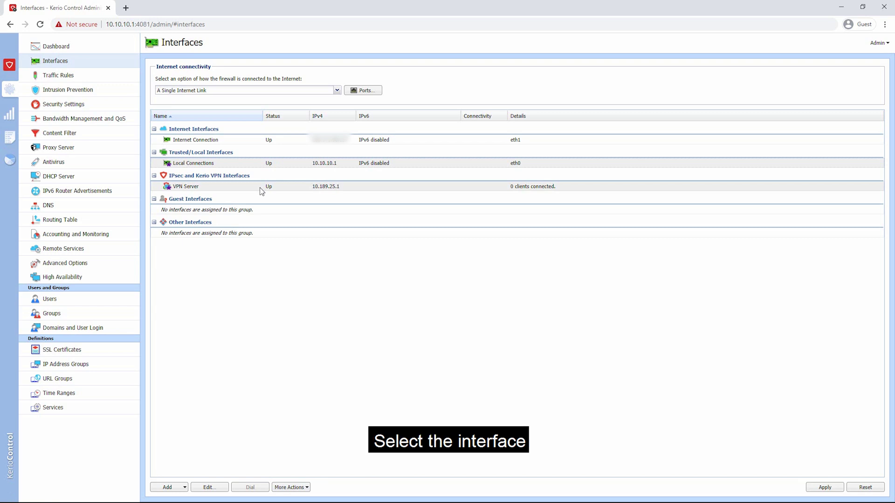
Disable the VPN Server interface through More Actions and apply the change
left_click(261, 188)
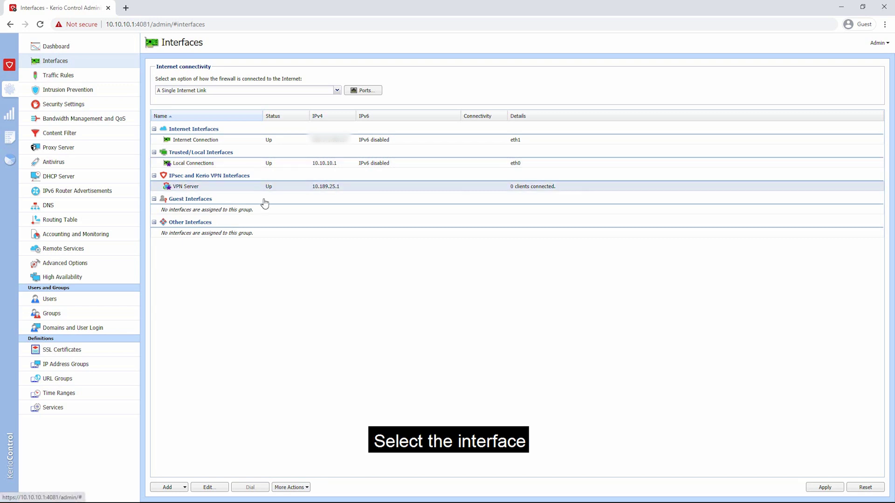
left_click(302, 488)
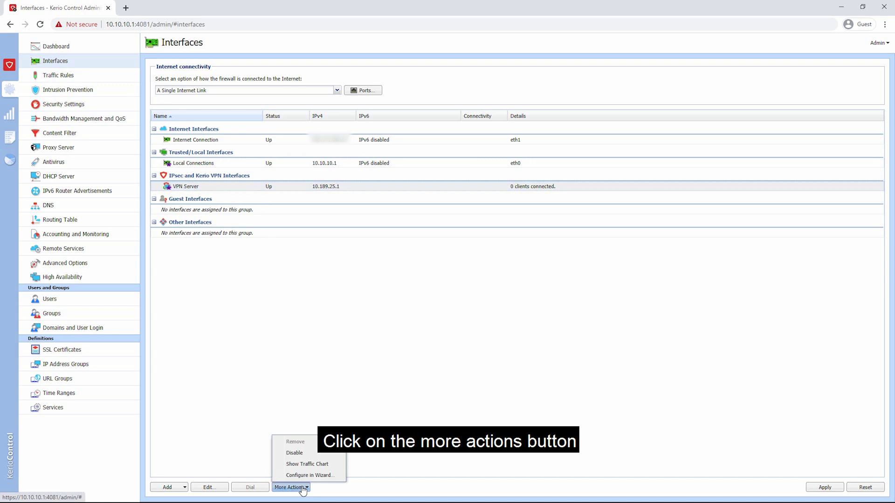
left_click(309, 455)
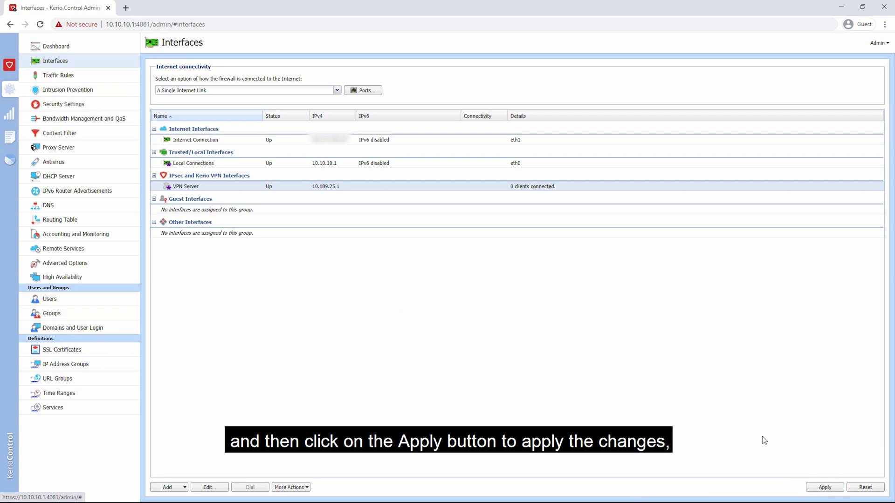
left_click(866, 488)
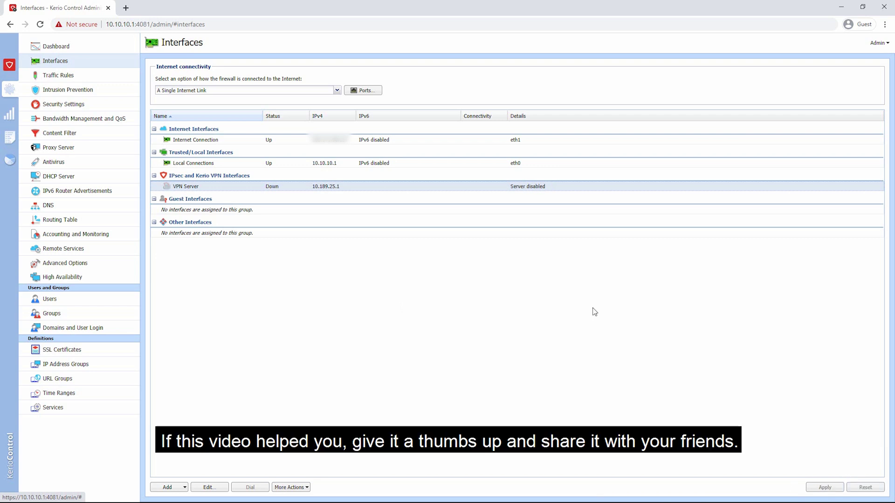